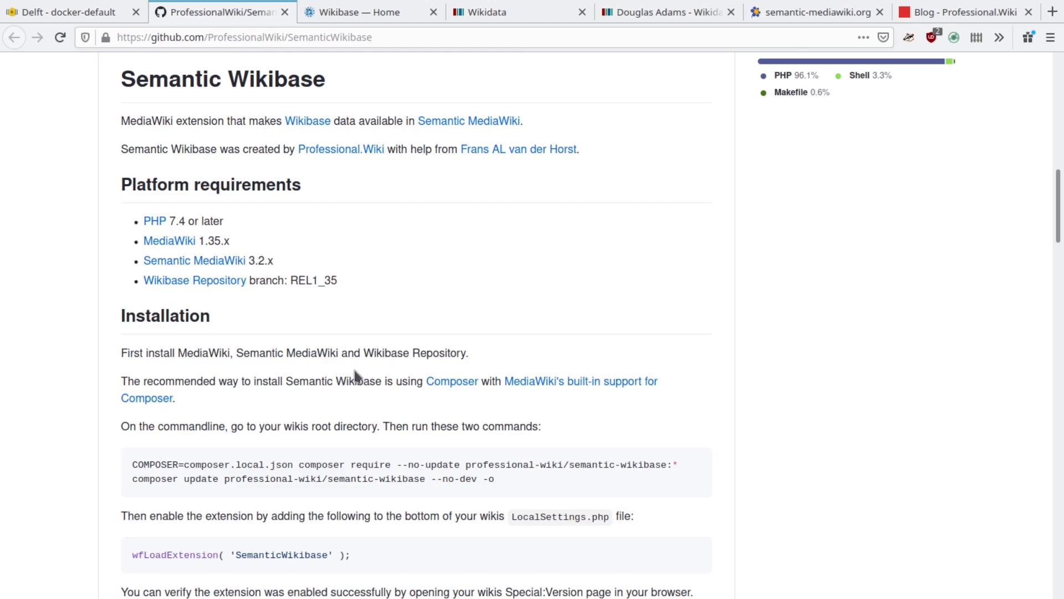
# Switch from the SemanticWikibase GitHub README to the Wikibase Home tab
pyautogui.hotkey('ctrl', 'Tab')
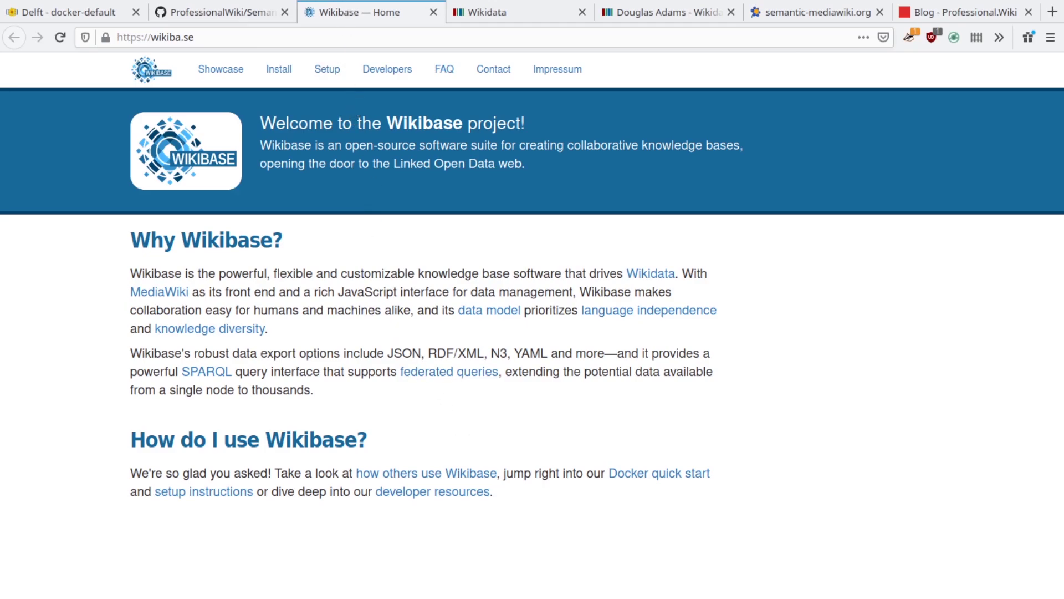
# View the Wikidata main page, then the semantic-mediawiki.org home page
pyautogui.click(502, 12)
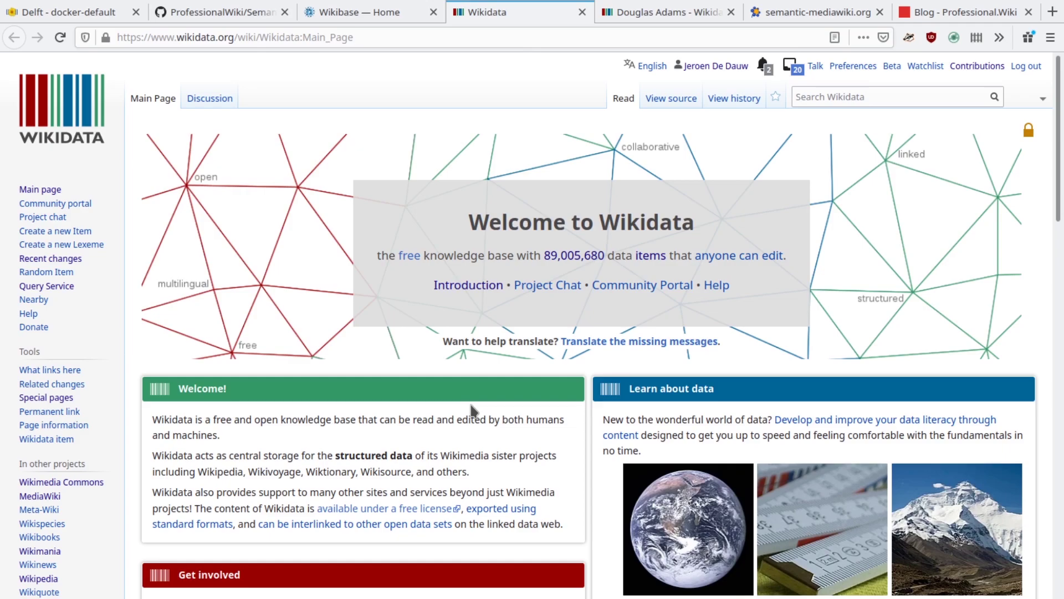
pyautogui.click(791, 11)
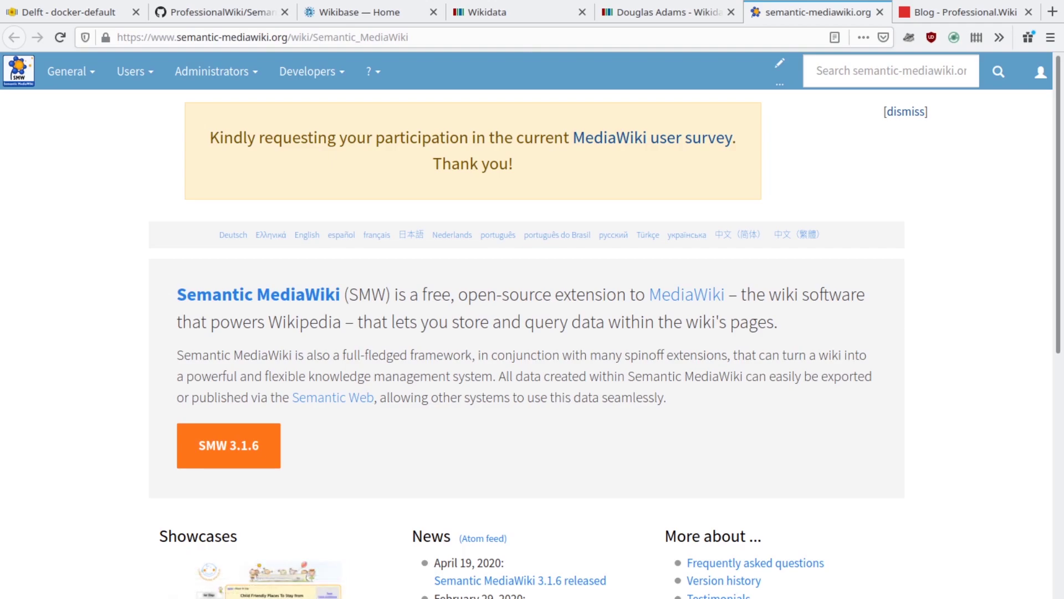
# Open the SMW vs Wikibase vs Cargo blog article, then the local wiki's Create a new Item form
pyautogui.click(937, 11)
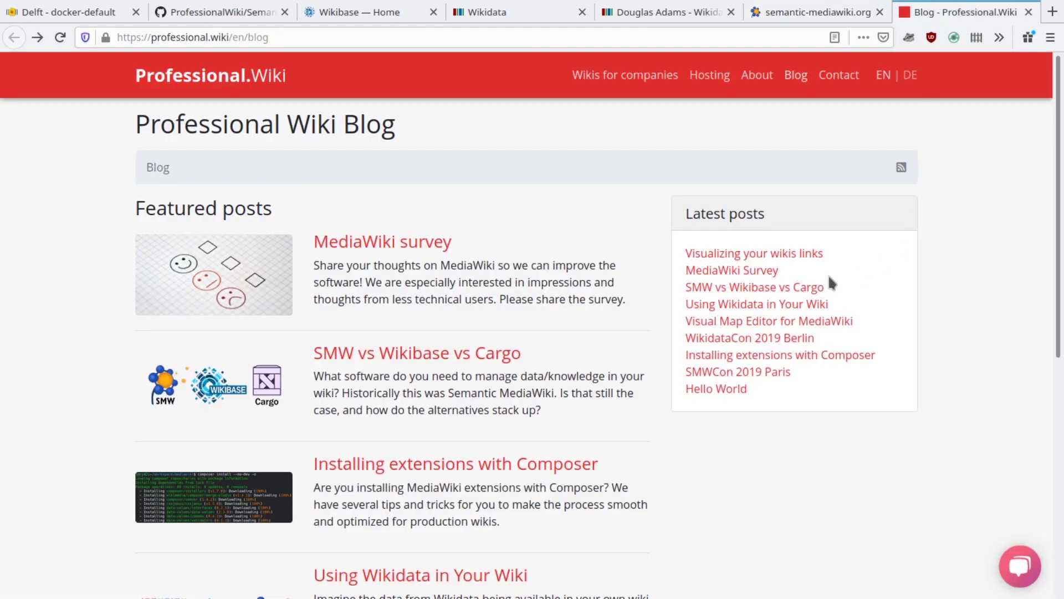
pyautogui.click(484, 357)
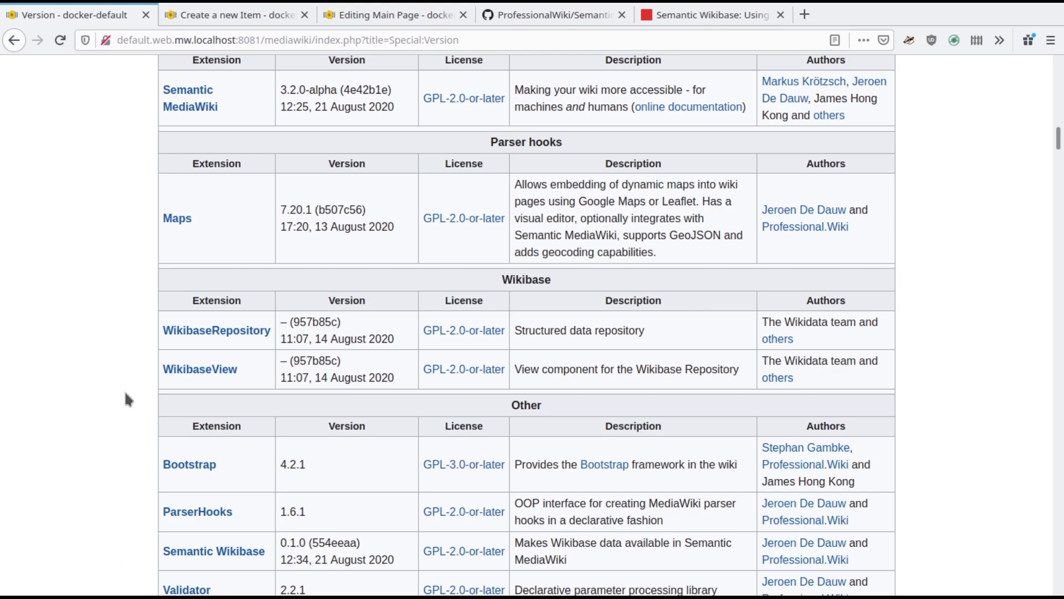
pyautogui.click(205, 15)
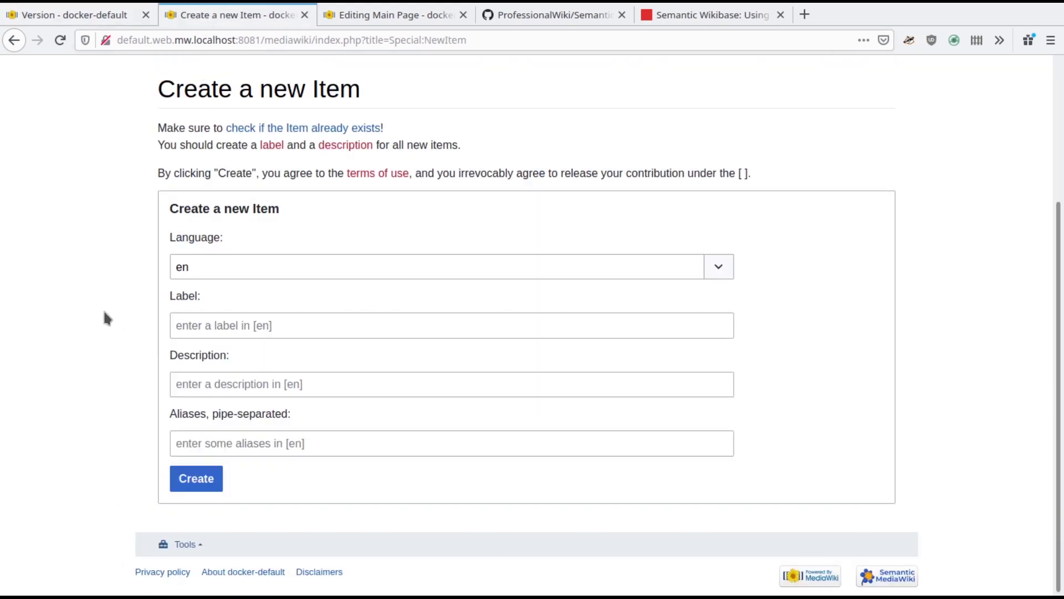
# Create item Q16 with label 'Amsterdam' and description 'A city in the Netherlands'
pyautogui.click(175, 324)
pyautogui.write('Amsterdam')
pyautogui.click(195, 374)
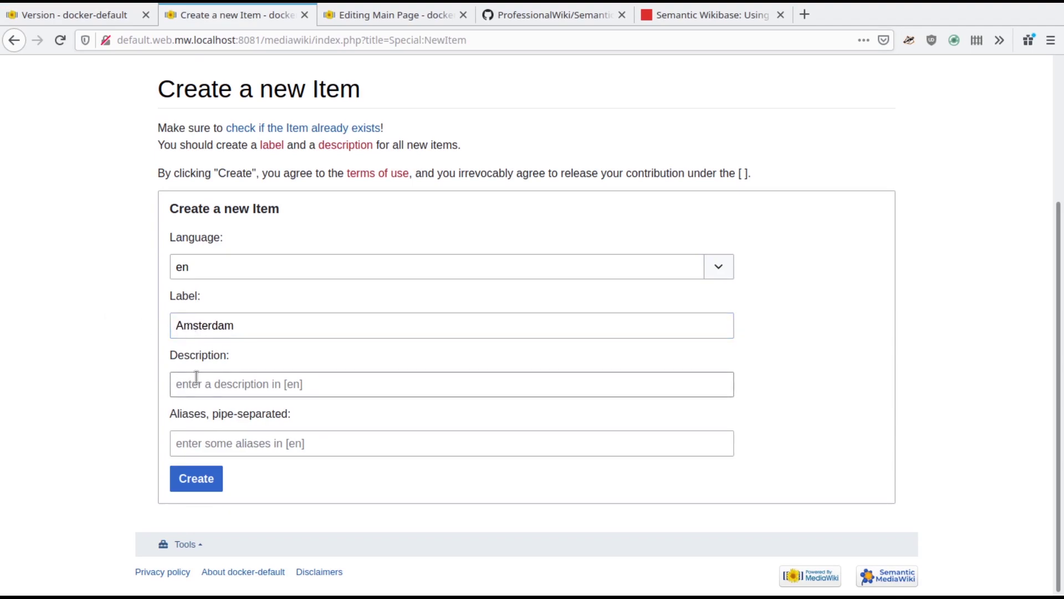
pyautogui.write('A city in the Netherlands')
pyautogui.click(112, 436)
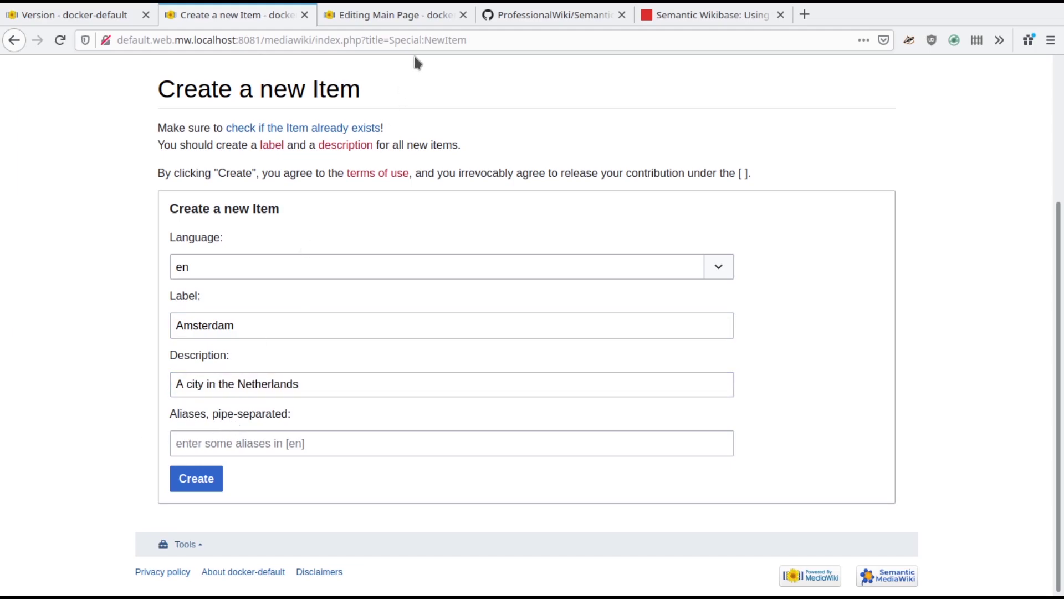
pyautogui.click(198, 477)
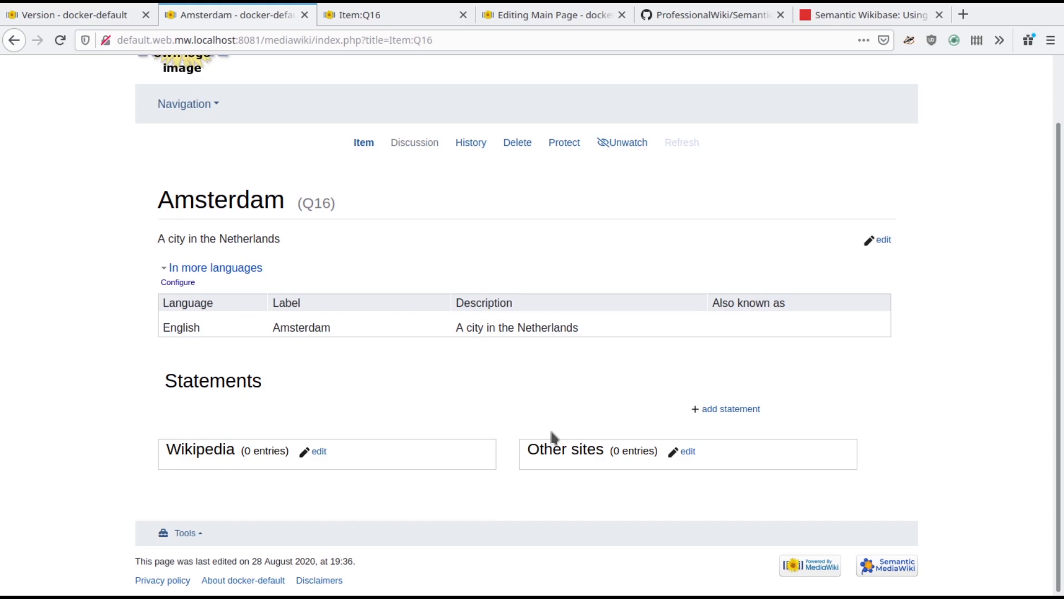
# Add a Located in statement with value The Netherlands to Amsterdam
pyautogui.click(729, 409)
pyautogui.write('Loc')
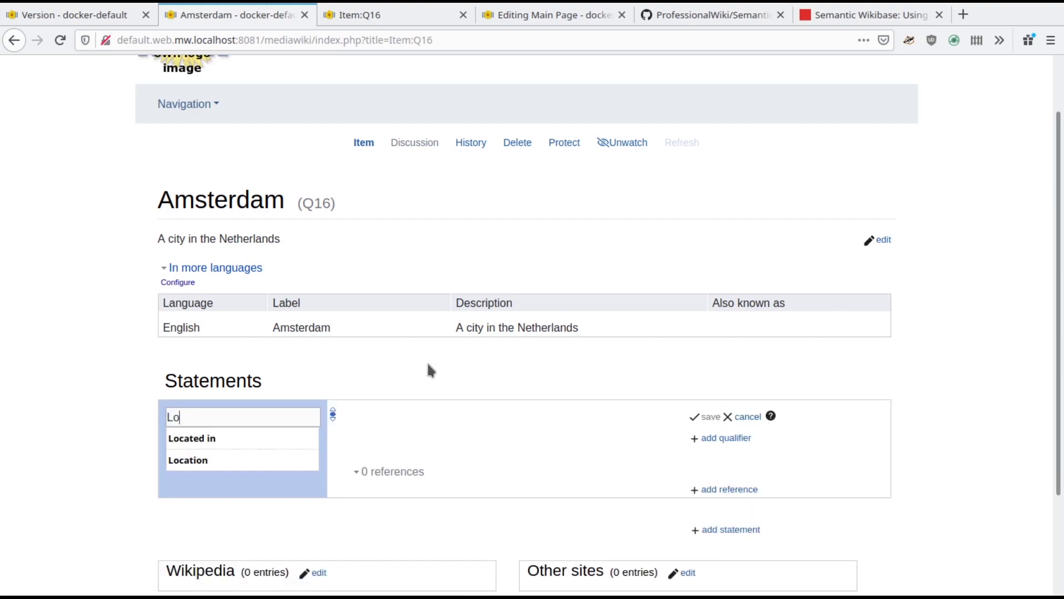
pyautogui.click(308, 438)
pyautogui.write('The Netherlands')
pyautogui.press('Return')
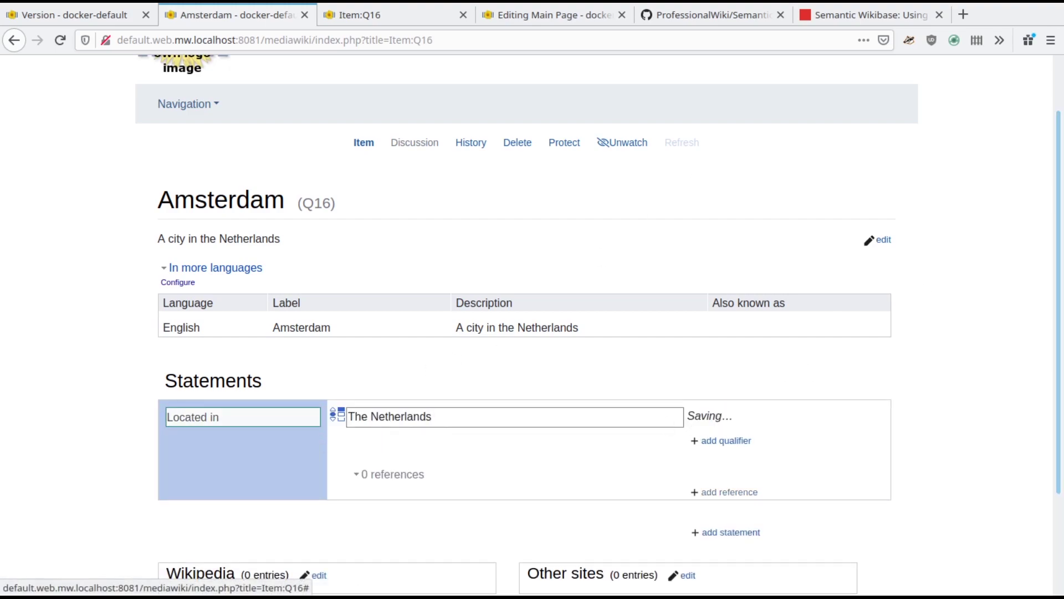
# Add a Coordinates statement of 52°22'N, 4°54'E and view Item:Q16's semantic properties
pyautogui.scroll(-2, 887, 361)
pyautogui.click(731, 443)
pyautogui.scroll(-2, 853, 404)
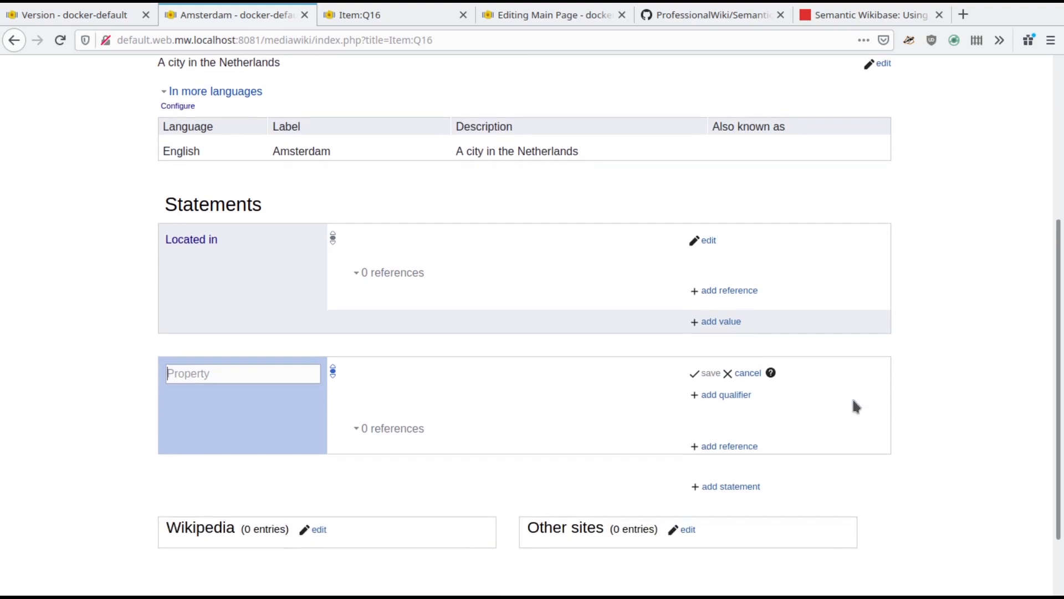
pyautogui.write('Coordinates')
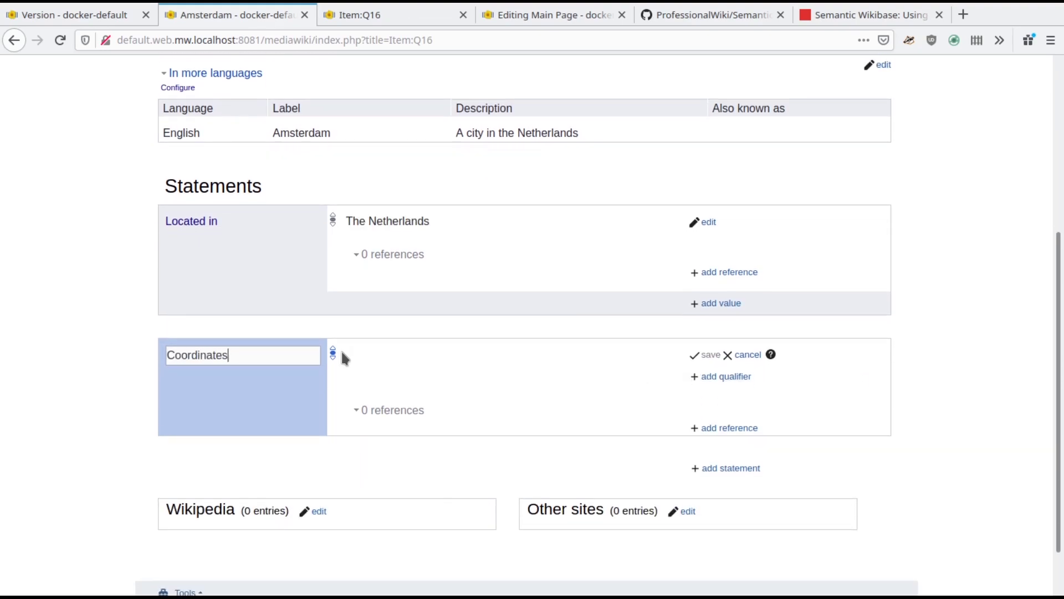
pyautogui.click(273, 376)
pyautogui.write("52°22'N 4°54'E")
pyautogui.click(706, 355)
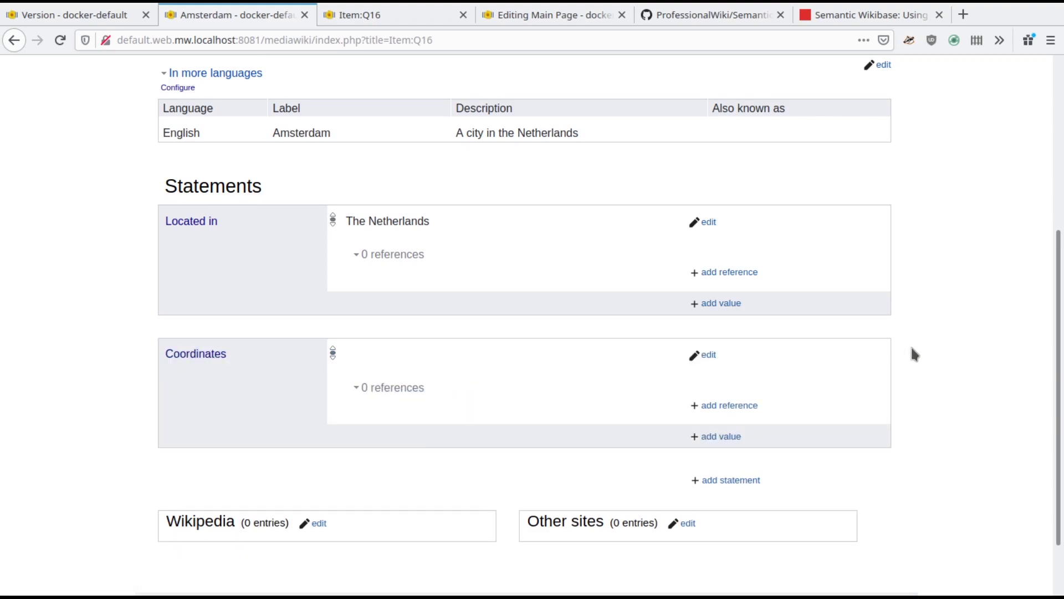
pyautogui.click(421, 17)
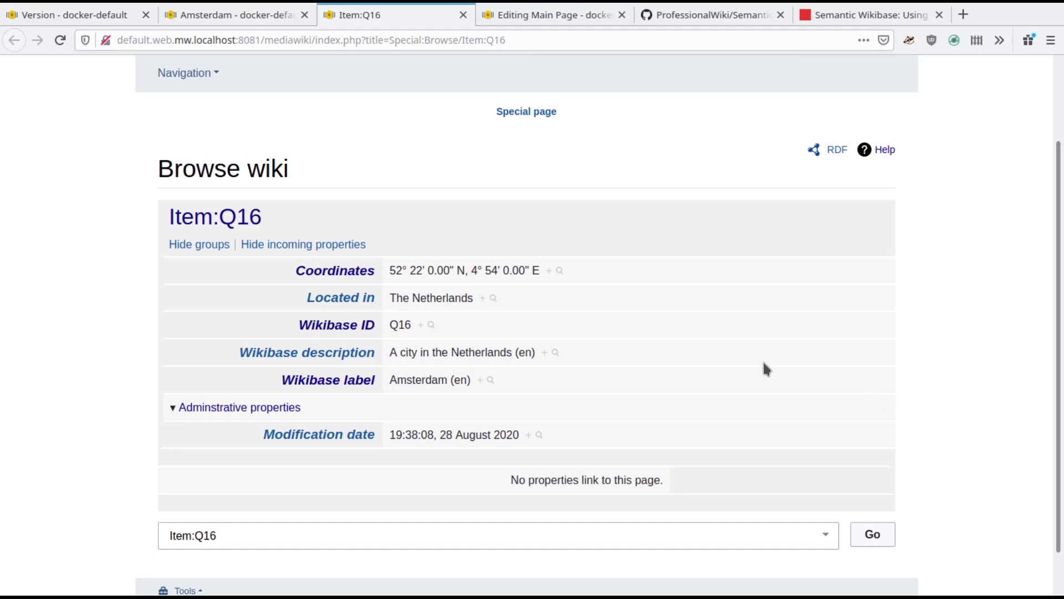
# Highlight the Q16 and Amsterdam property values, then open the Main Page wikitext for editing
pyautogui.doubleClick(403, 323)
pyautogui.doubleClick(408, 380)
pyautogui.click(478, 272)
pyautogui.click(559, 19)
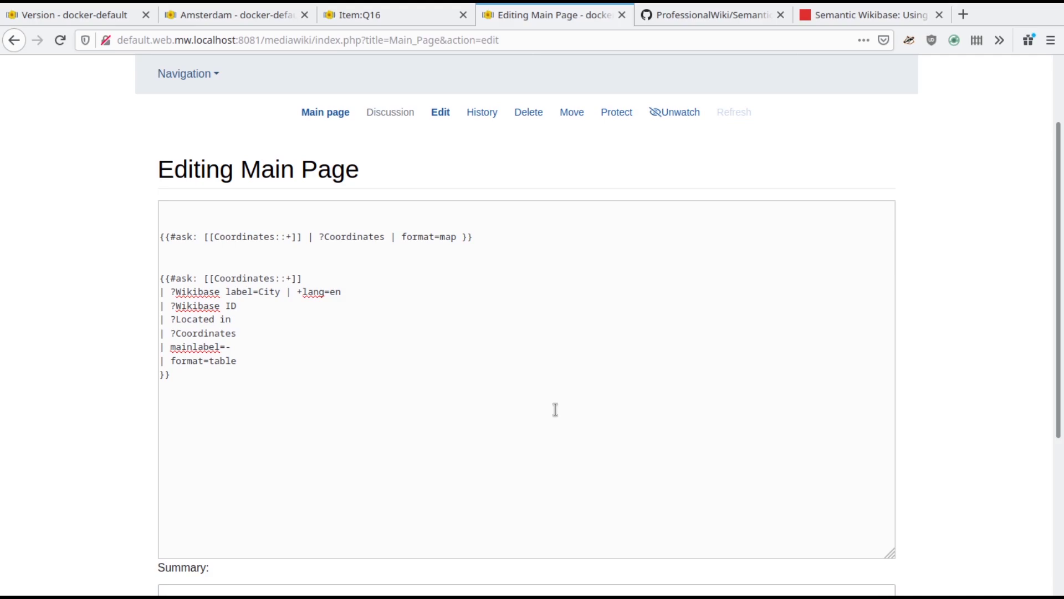
# Highlight the map #ask query line and the city table #ask query block in the wikitext
pyautogui.moveTo(490, 238); pyautogui.dragTo(148, 239)
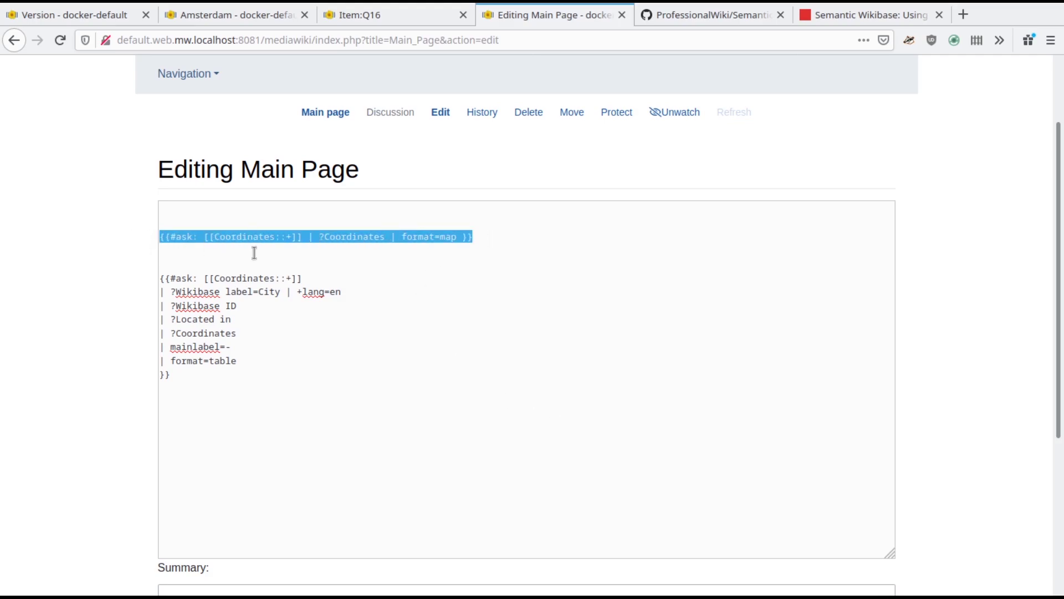
pyautogui.click(485, 239)
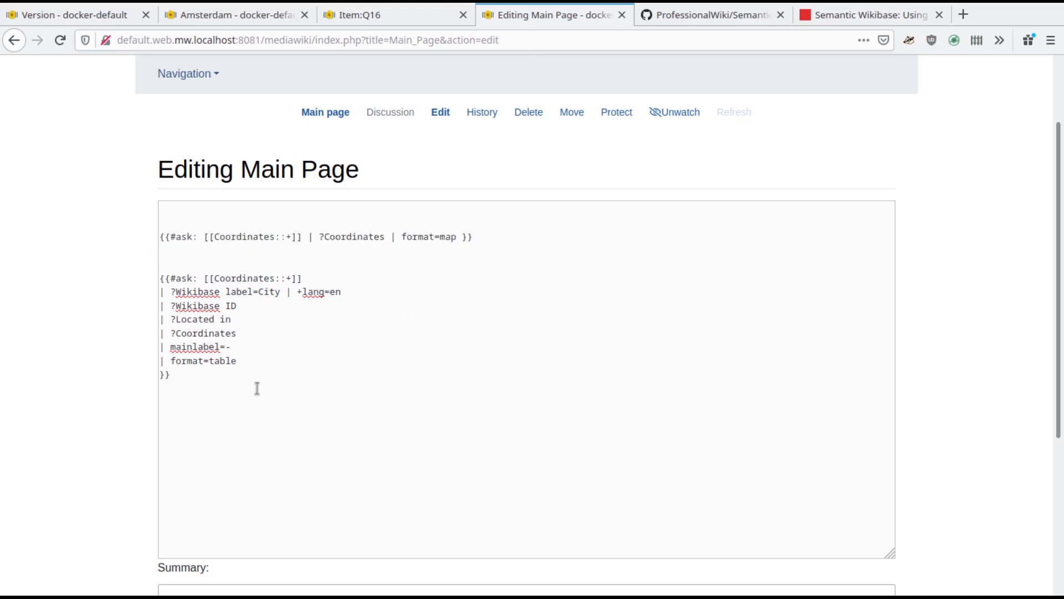
pyautogui.moveTo(250, 389); pyautogui.dragTo(138, 280)
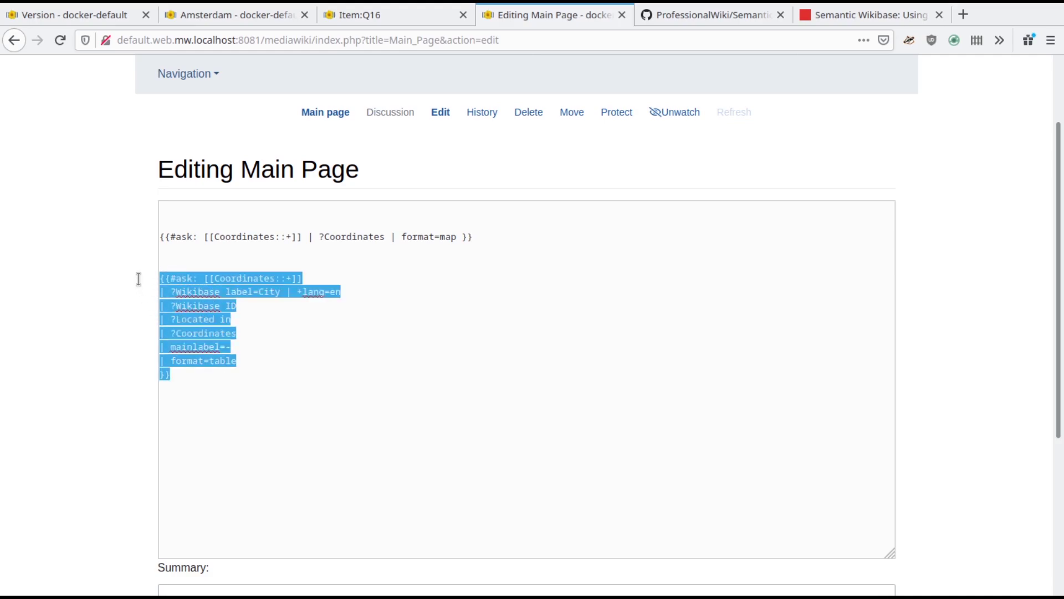
pyautogui.click(264, 377)
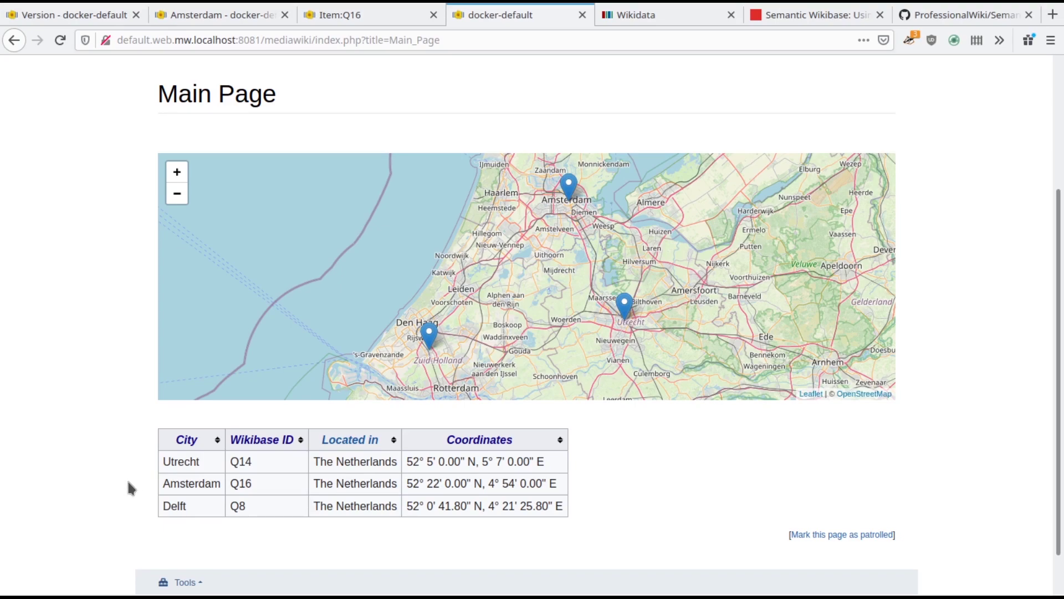
# Switch back to the Wikidata tab showing its main page welcome screen
pyautogui.click(654, 14)
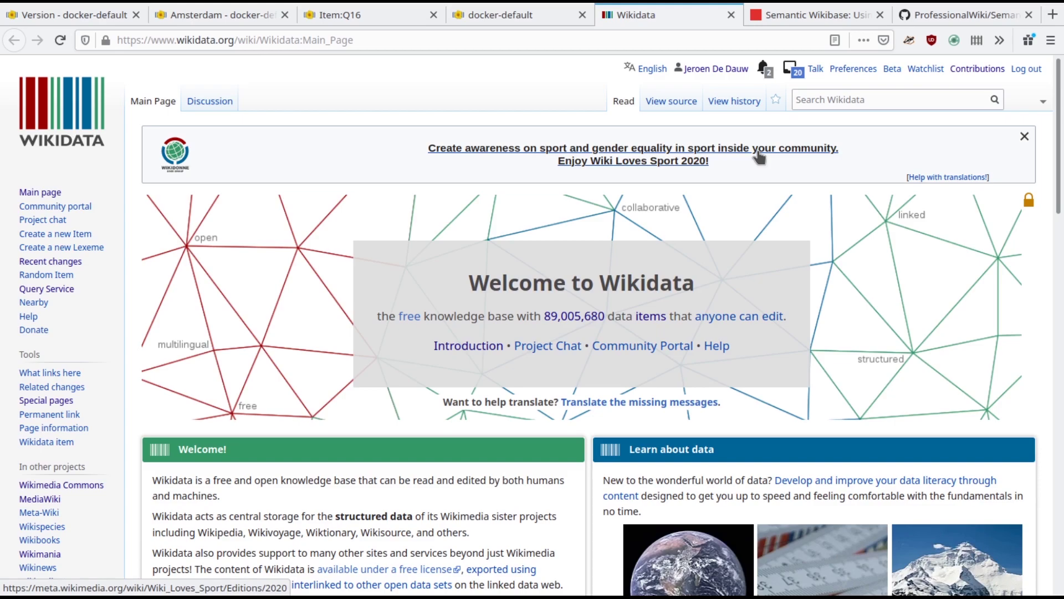
# Show the Professional.Wiki article 'Semantic Wikibase: Using Wikidata in Your Wiki'
pyautogui.click(793, 16)
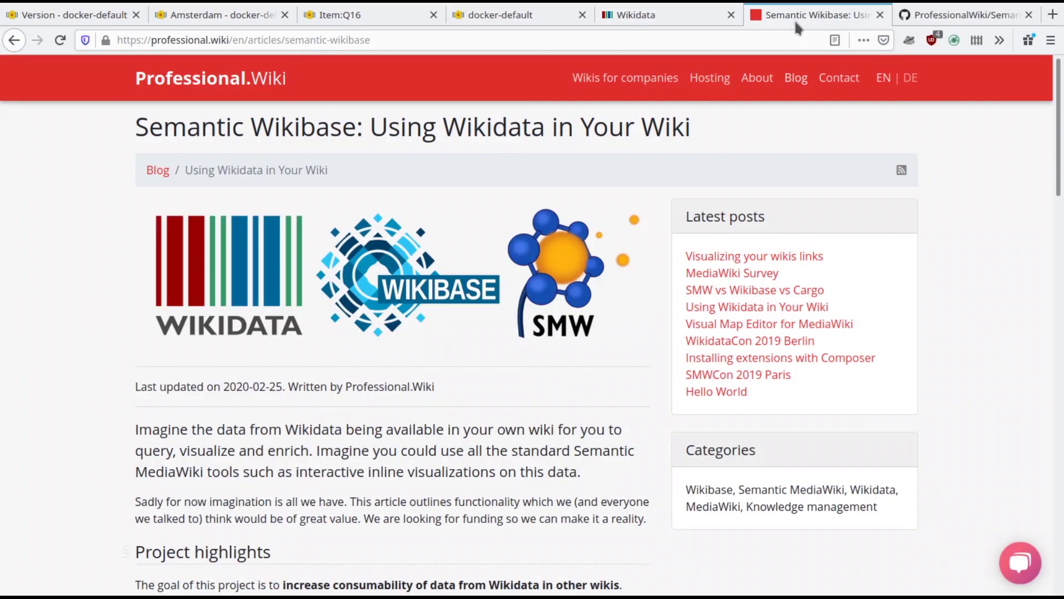